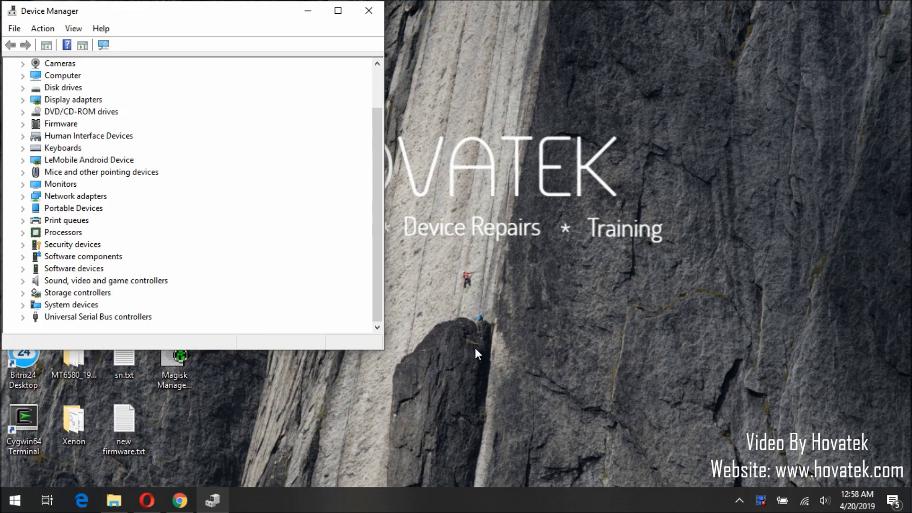
# Switch to the Opera browser and review the requirements in the forum tutorial on enabling Qualcomm Diag mode using ADB.
pyautogui.click(147, 500)
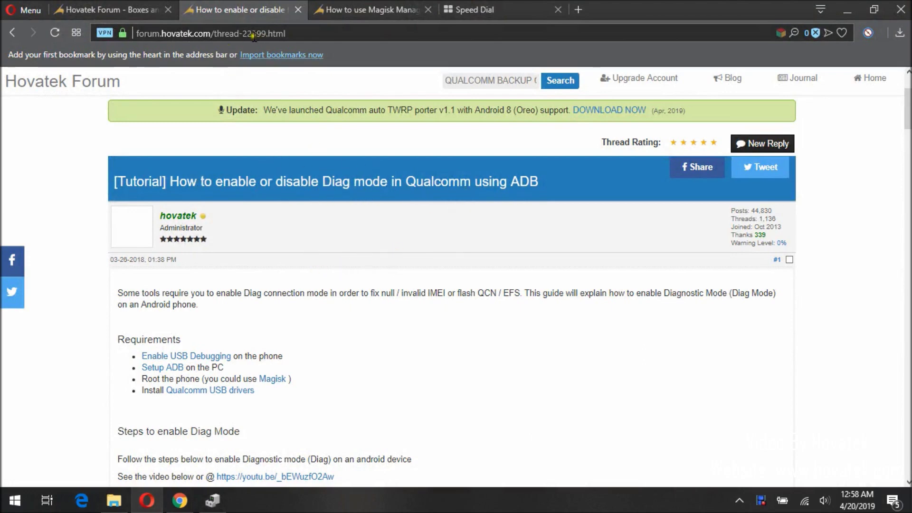
pyautogui.scroll(-1, 387, 271)
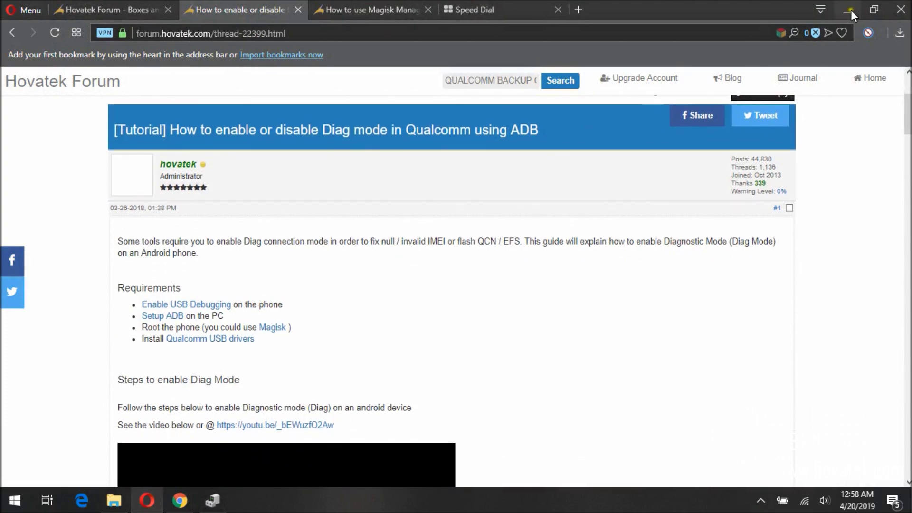
pyautogui.click(851, 10)
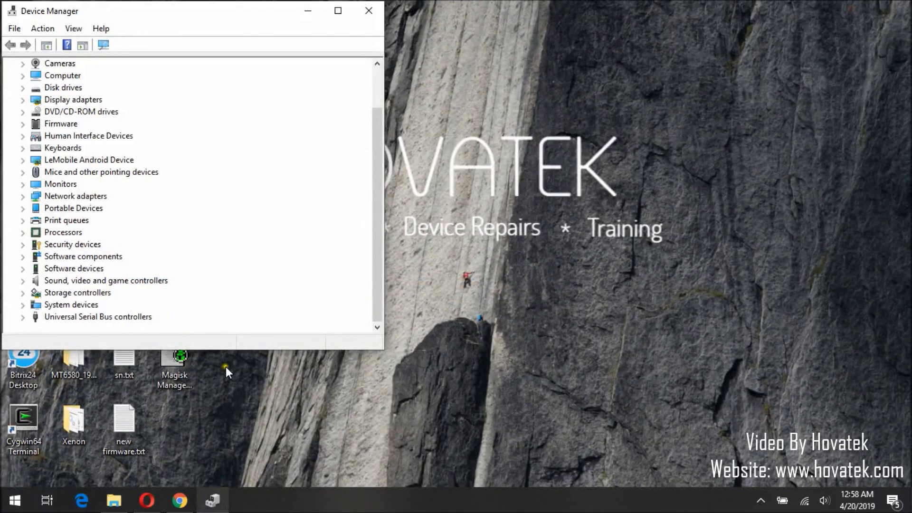
# Open a Command Prompt beside Device Manager and list the connected phones with "adb devices".
pyautogui.rightClick(11, 504)
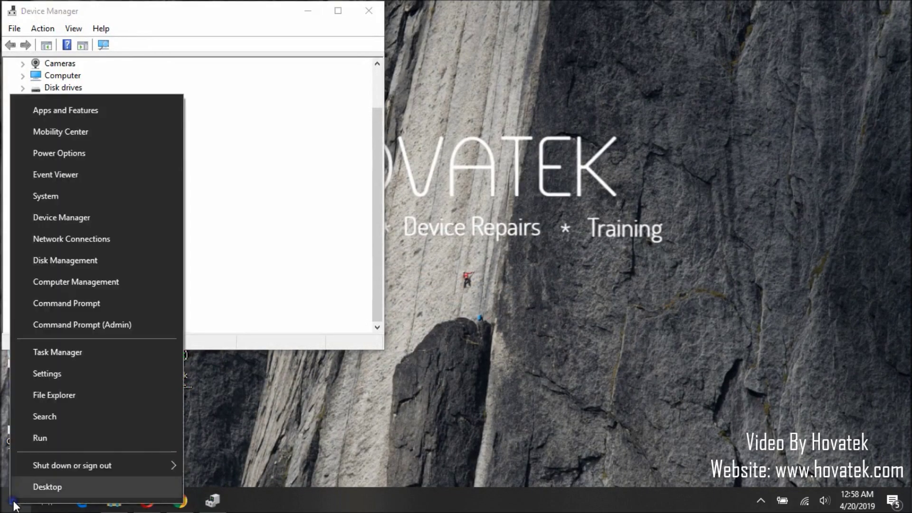
pyautogui.click(58, 303)
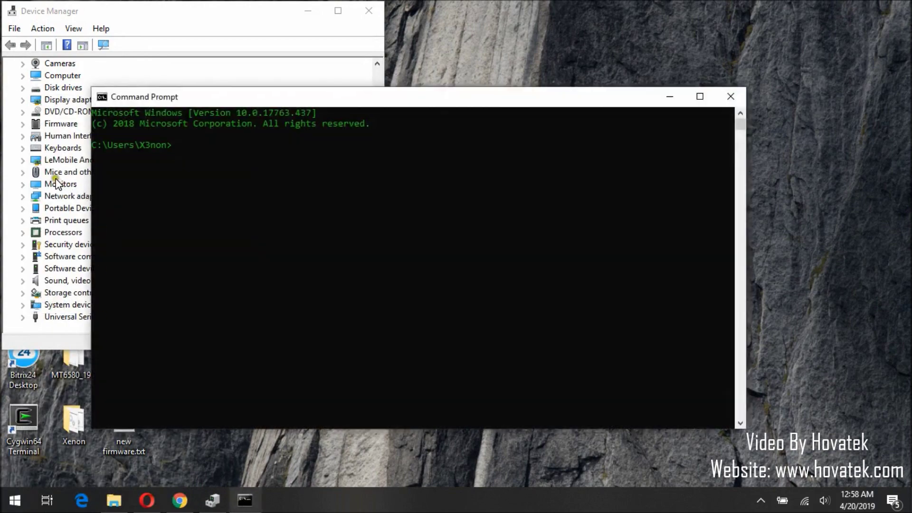
pyautogui.click(51, 162)
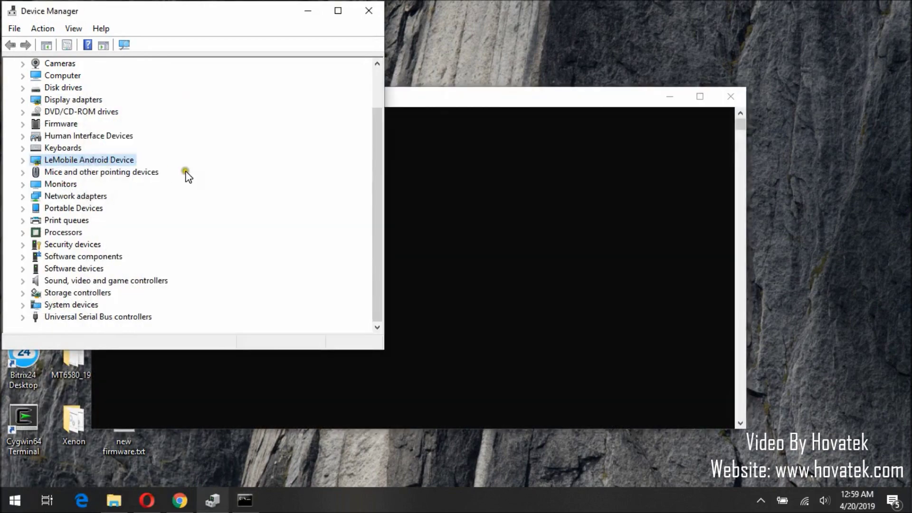
pyautogui.moveTo(458, 99); pyautogui.dragTo(605, 142)
pyautogui.write('adb devices')
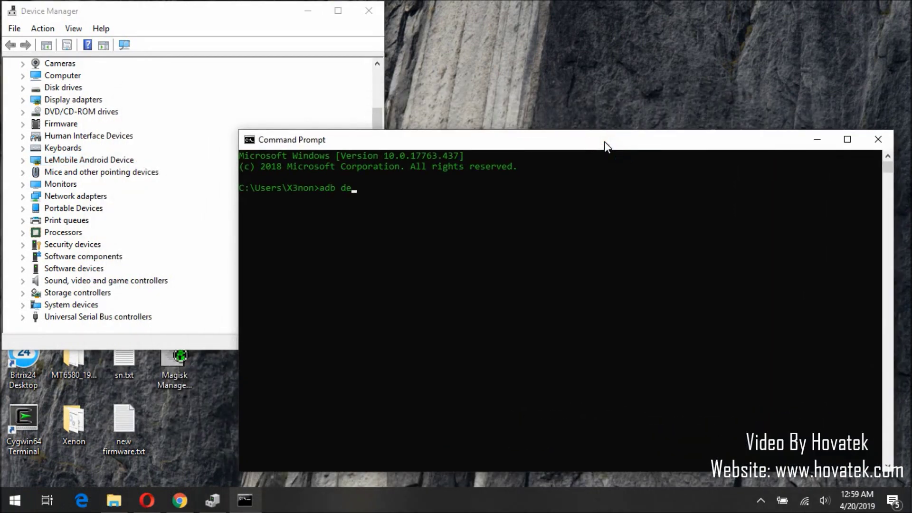
pyautogui.press('Return')
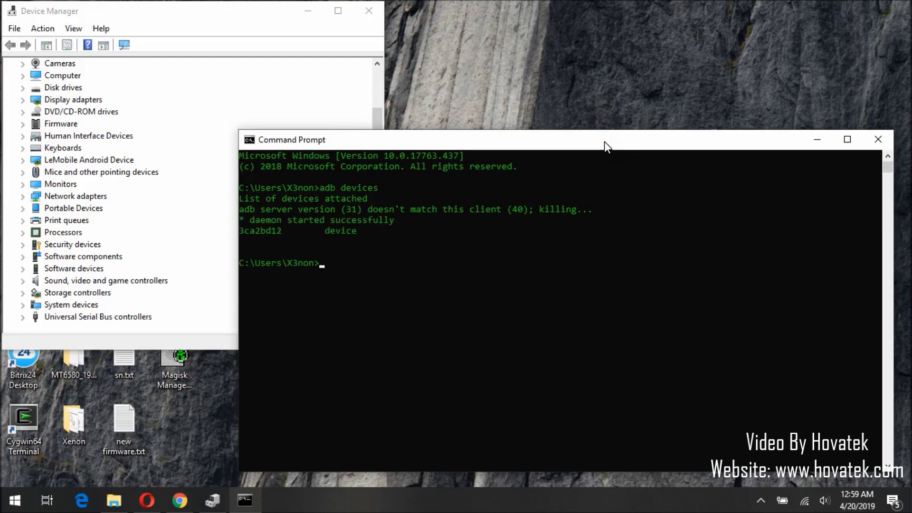
# Start an "adb shell" session on the phone and switch to root with "su".
pyautogui.write('adbs')
pyautogui.press('BackSpace')
pyautogui.write('shell')
pyautogui.press('Return')
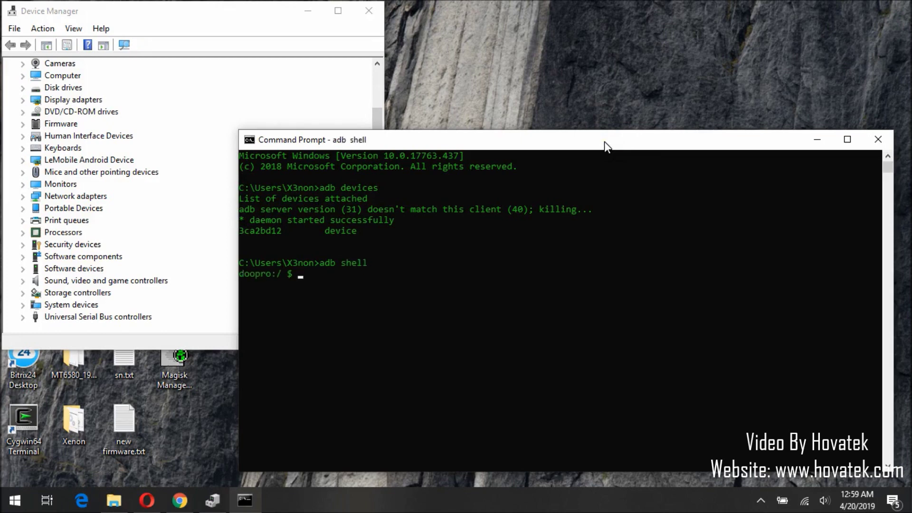
pyautogui.write('su')
pyautogui.press('Return')
# Enable Diag mode with "setprop sys.usb.config diag,adb" and select the Qualcomm HS-USB Android DIAG 901D port in Device Manager.
pyautogui.rightClick(329, 291)
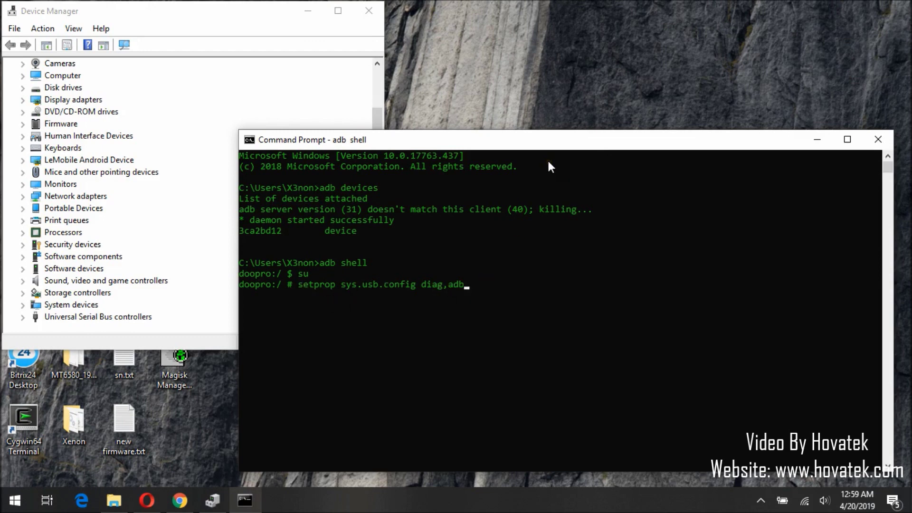
pyautogui.press('Return')
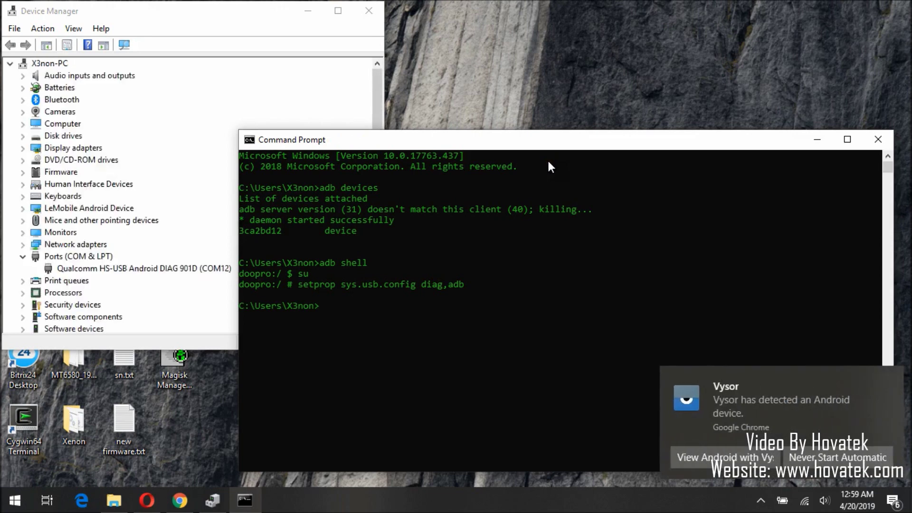
pyautogui.click(90, 270)
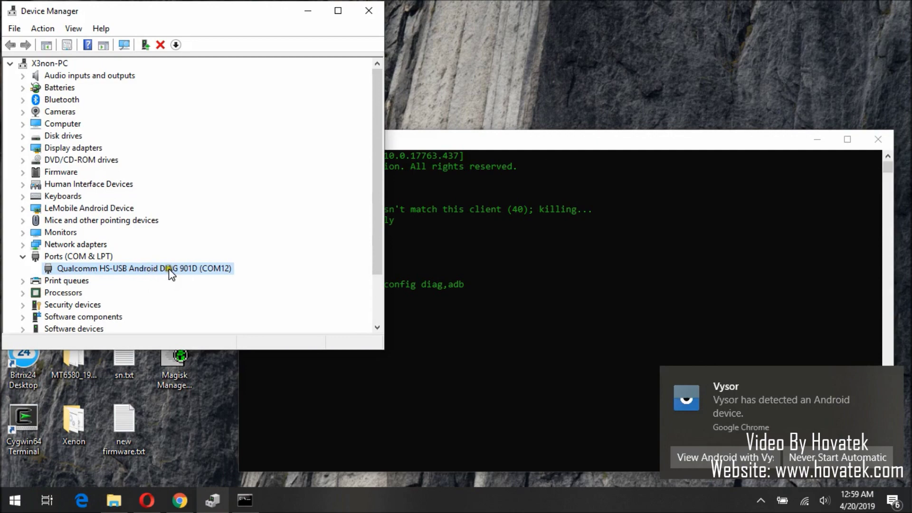
pyautogui.click(822, 139)
# Launch Miracle_Thunder.exe from the Miracle Thunder 2.82 folder and minimize the folder window.
pyautogui.click(114, 500)
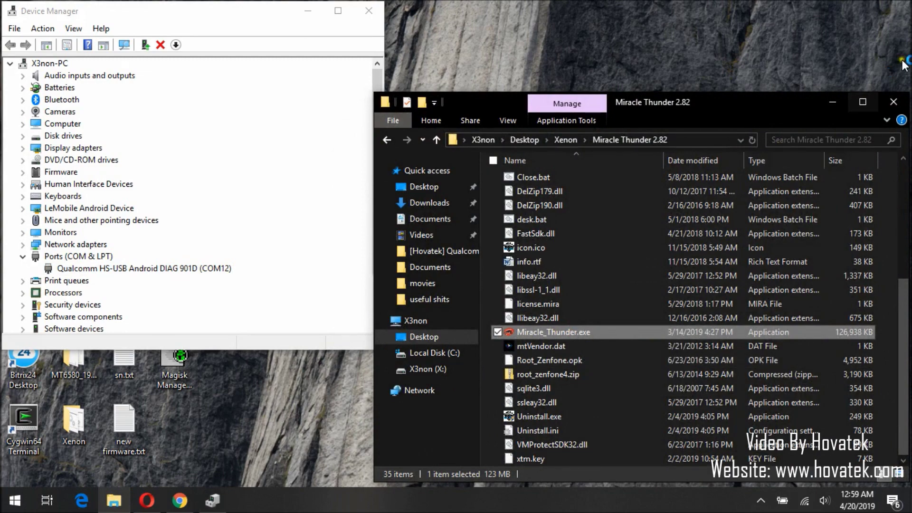
pyautogui.scroll(1, 620, 262)
pyautogui.scroll(2, 620, 262)
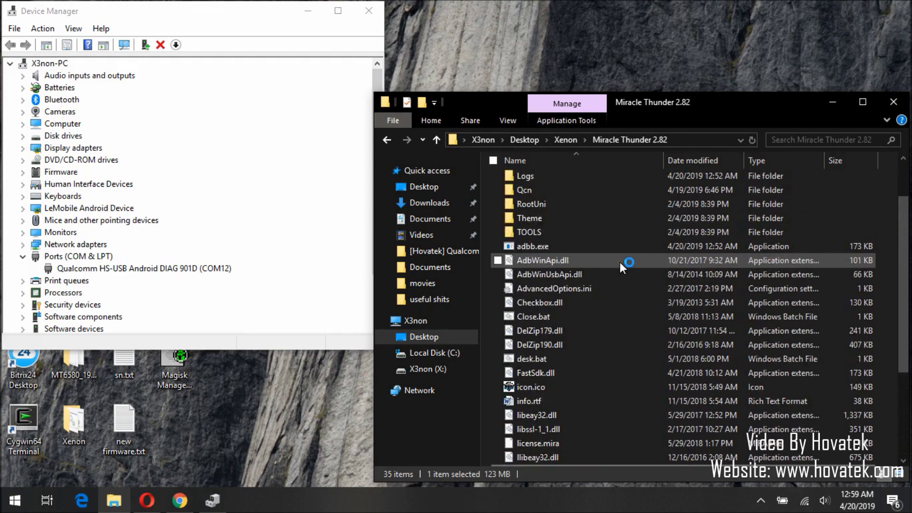
pyautogui.scroll(-3, 620, 262)
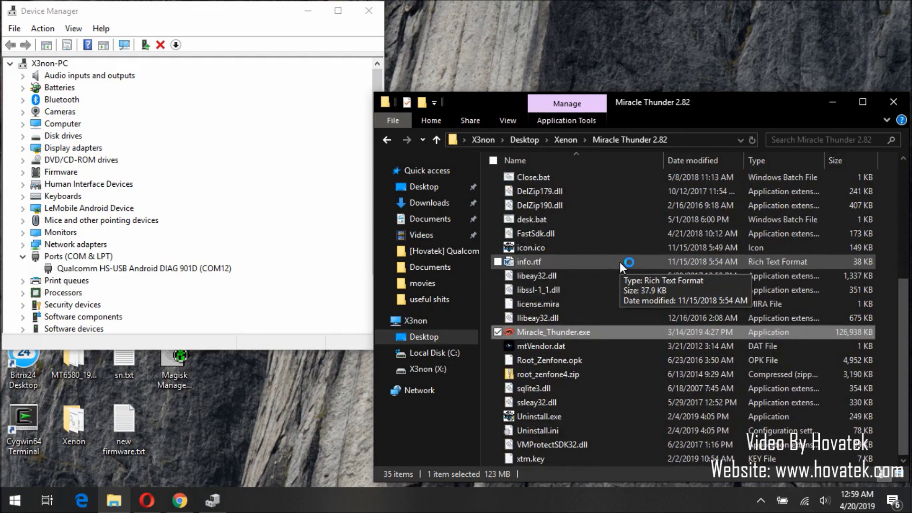
pyautogui.scroll(3, 620, 262)
pyautogui.scroll(2, 620, 262)
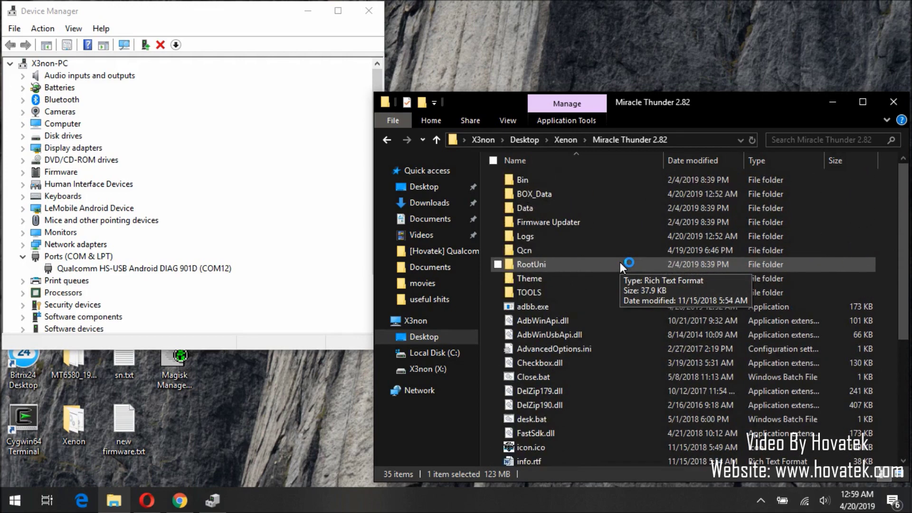
pyautogui.click(832, 108)
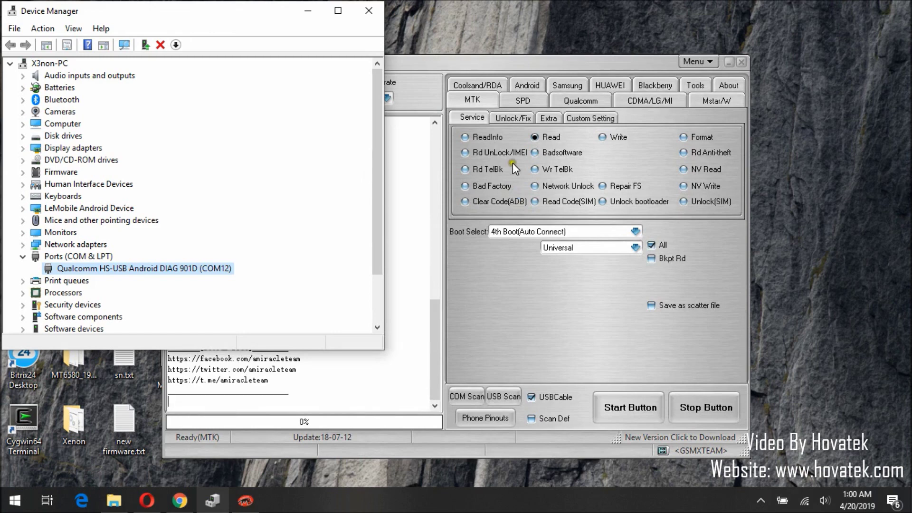
# Back up the Qualcomm phone with Read Qcn, using port COM12 and the Universal brand.
pyautogui.moveTo(423, 64); pyautogui.dragTo(577, 80)
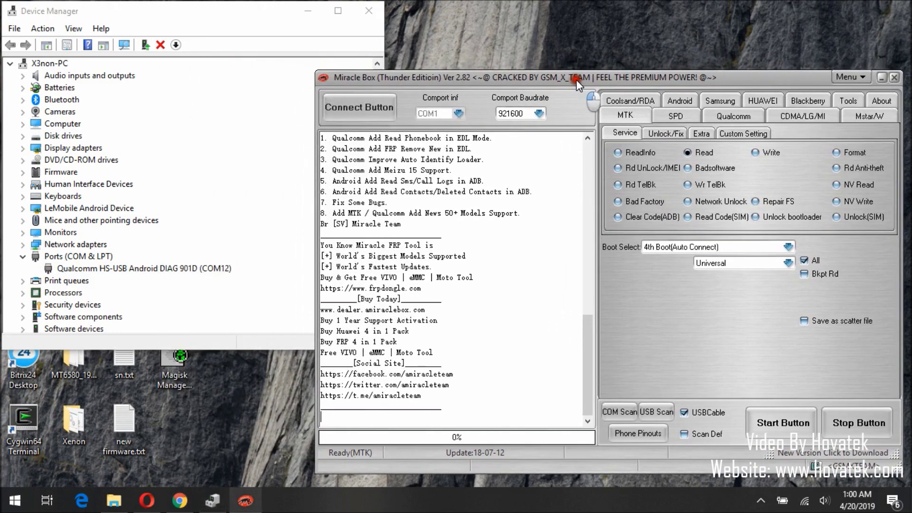
pyautogui.click(748, 114)
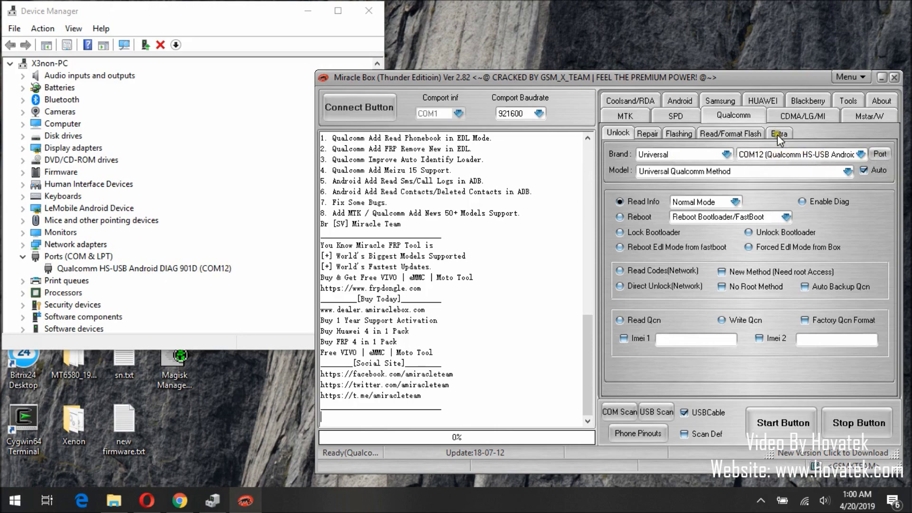
pyautogui.click(860, 154)
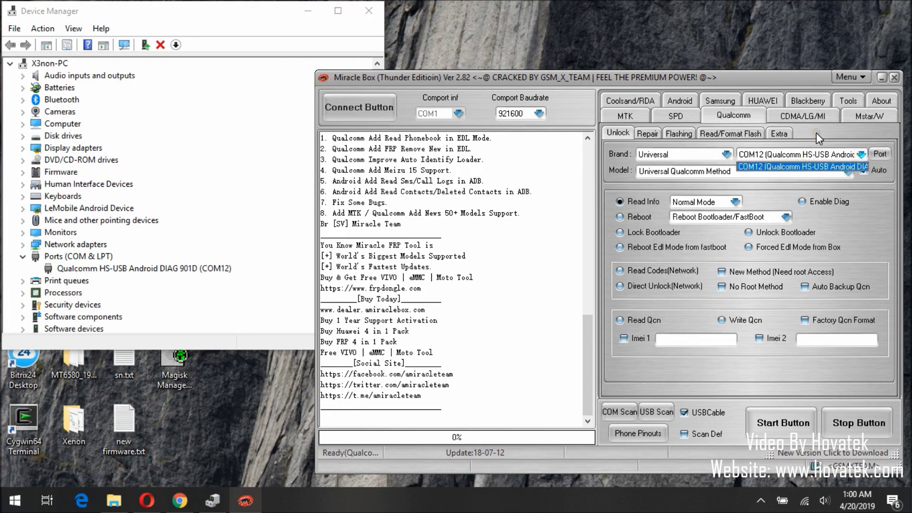
pyautogui.click(787, 153)
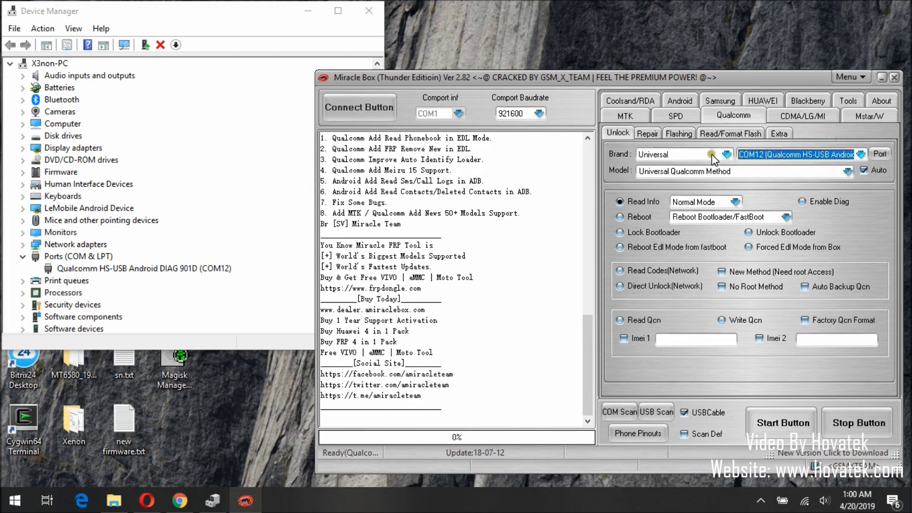
pyautogui.click(726, 155)
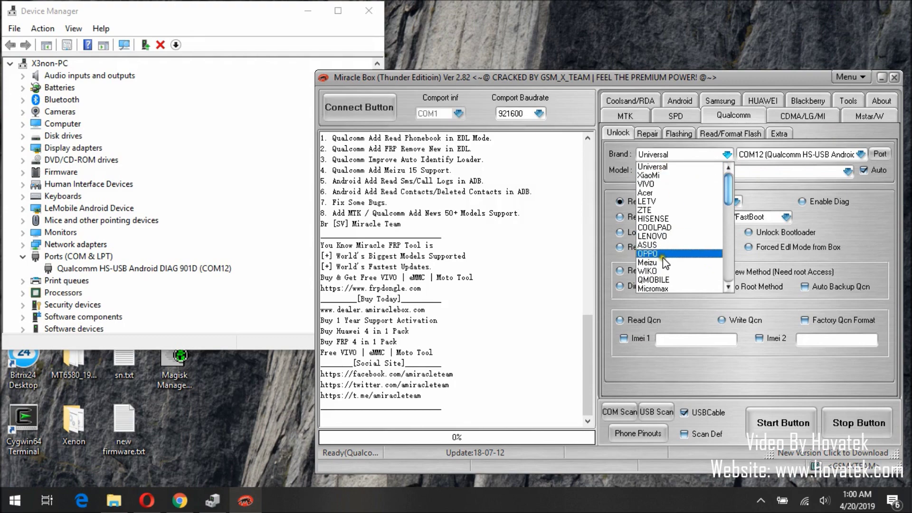
pyautogui.click(658, 165)
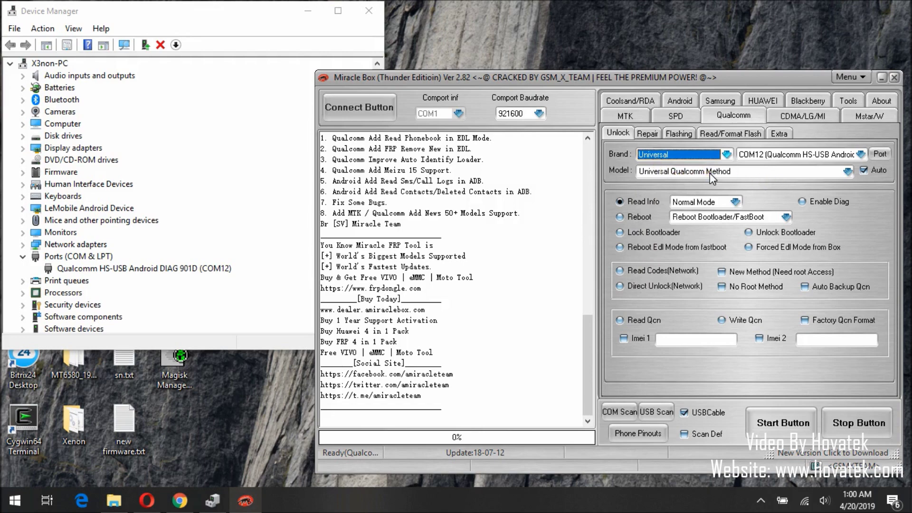
pyautogui.click(620, 320)
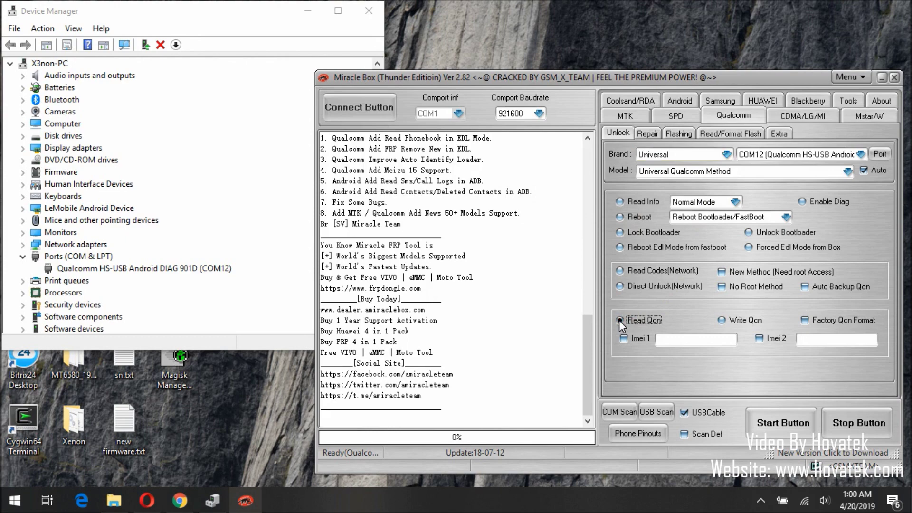
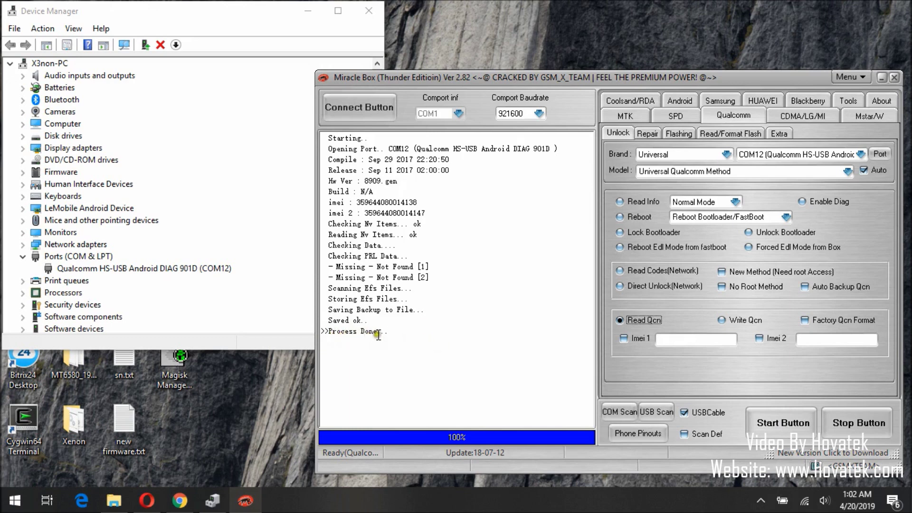
# Close Miracle Box and locate the saved QCN backup file in the Qcn folder of Miracle Thunder 2.82.
pyautogui.click(895, 77)
pyautogui.click(420, 287)
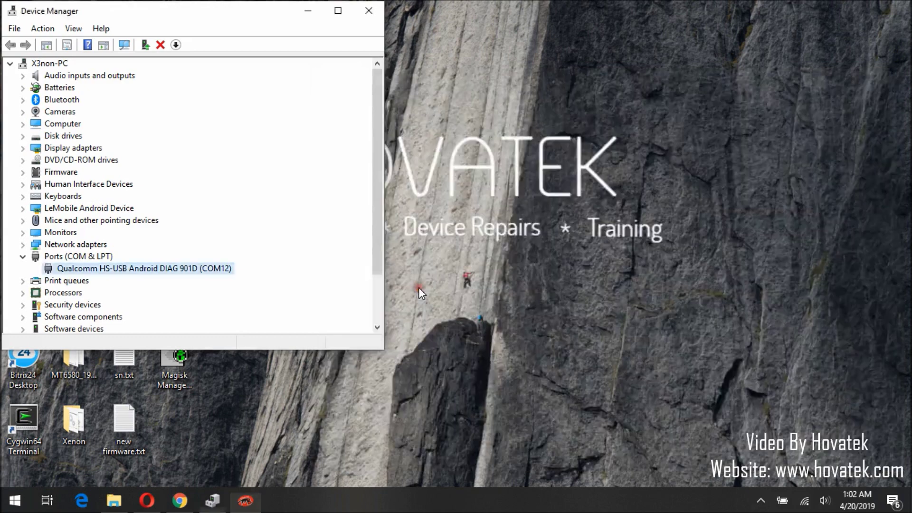
pyautogui.click(115, 501)
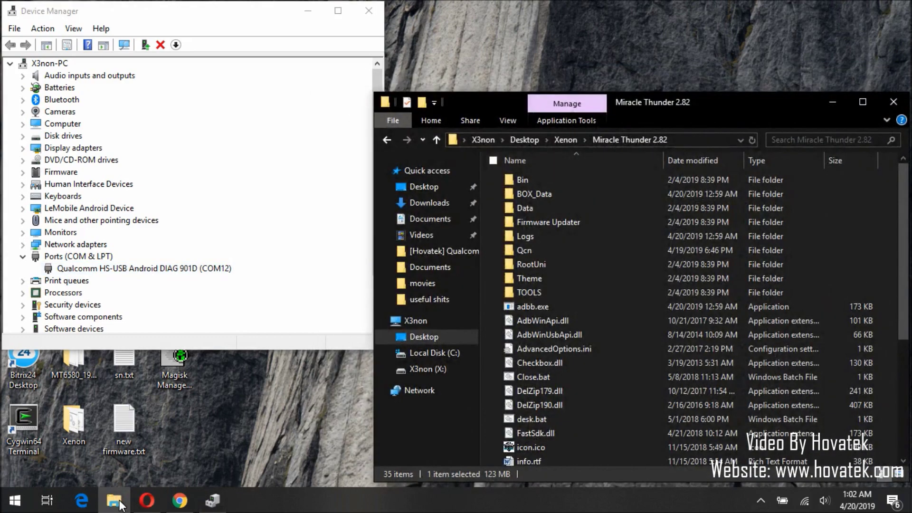
pyautogui.doubleClick(526, 250)
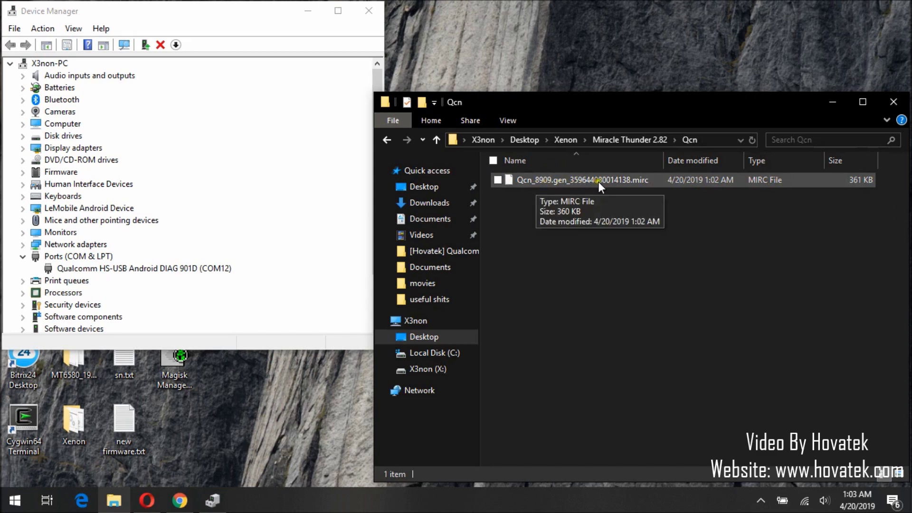
pyautogui.click(531, 183)
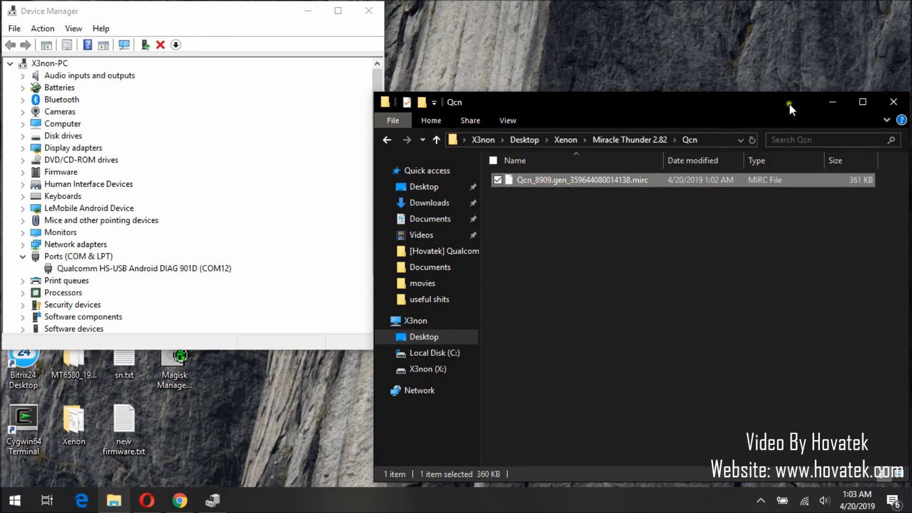
# Relaunch Miracle_Thunder.exe from the Miracle Thunder 2.82 folder and minimize the folder window.
pyautogui.click(387, 138)
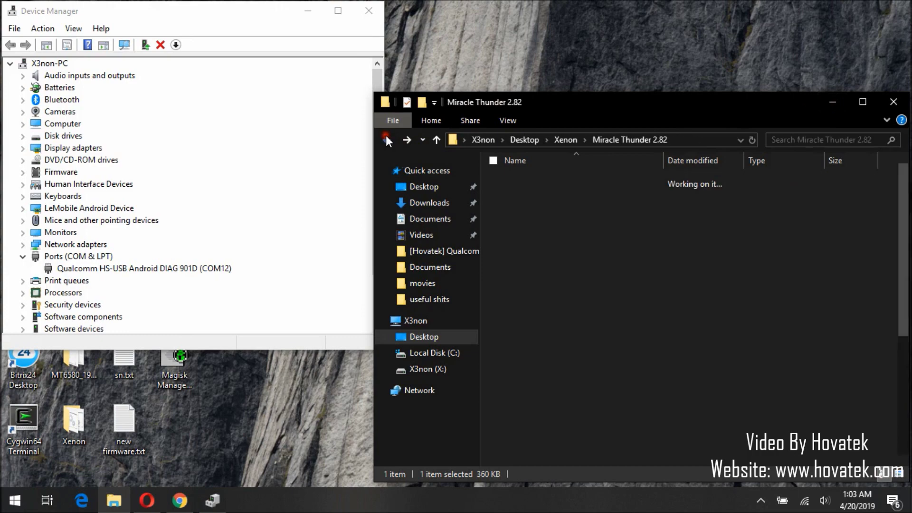
pyautogui.scroll(-5, 566, 373)
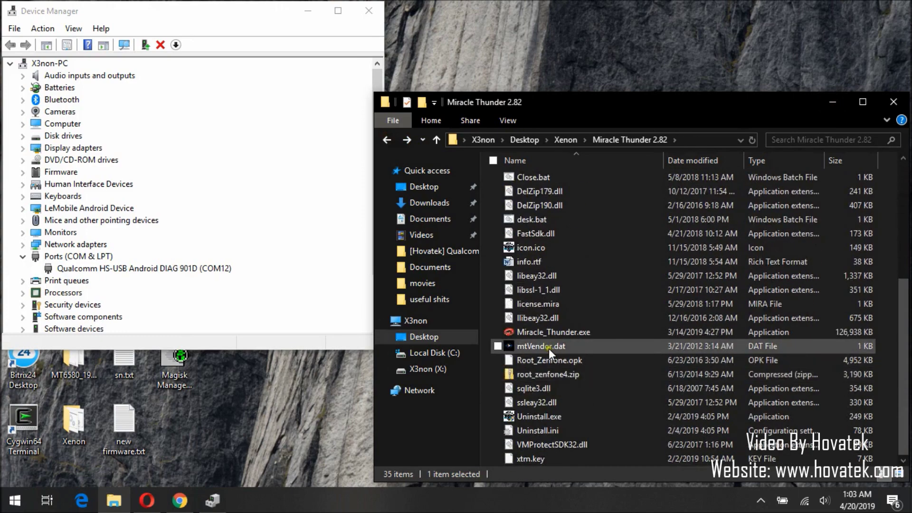
pyautogui.click(535, 332)
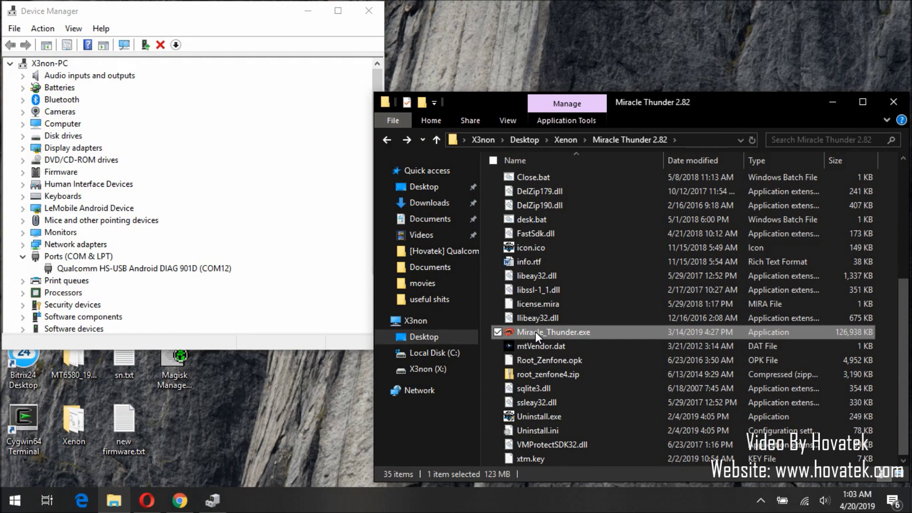
pyautogui.doubleClick(535, 332)
pyautogui.click(832, 101)
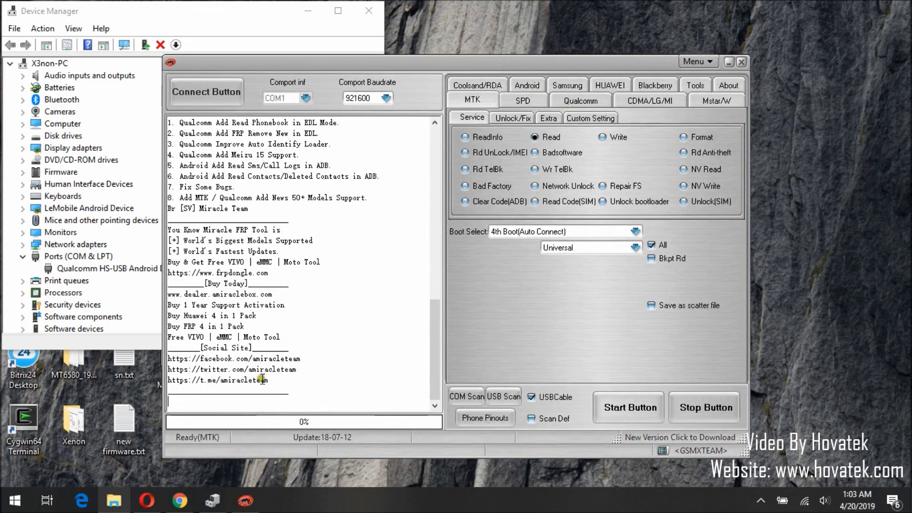
# Start Write Qcn for the Qualcomm phone on port COM12, choosing the backup .mirc file in the Qcn folder.
pyautogui.click(583, 99)
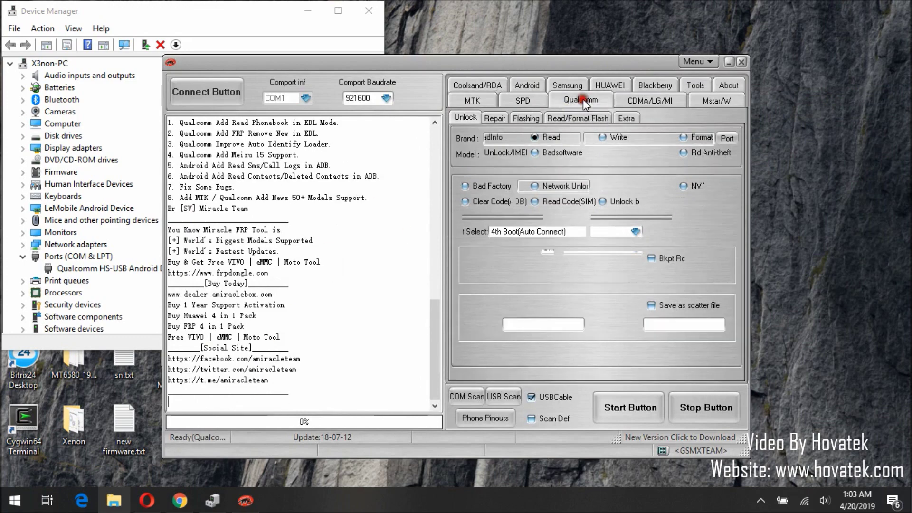
pyautogui.click(726, 138)
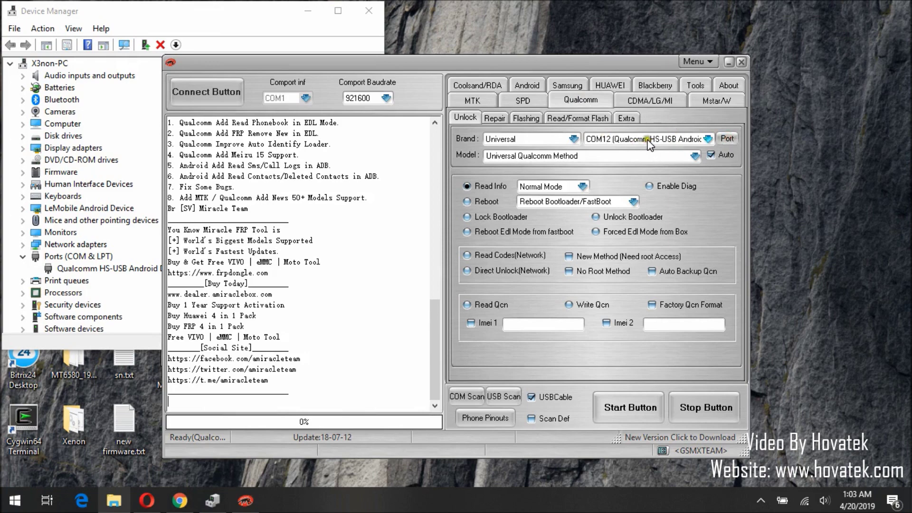
pyautogui.click(575, 304)
pyautogui.click(629, 413)
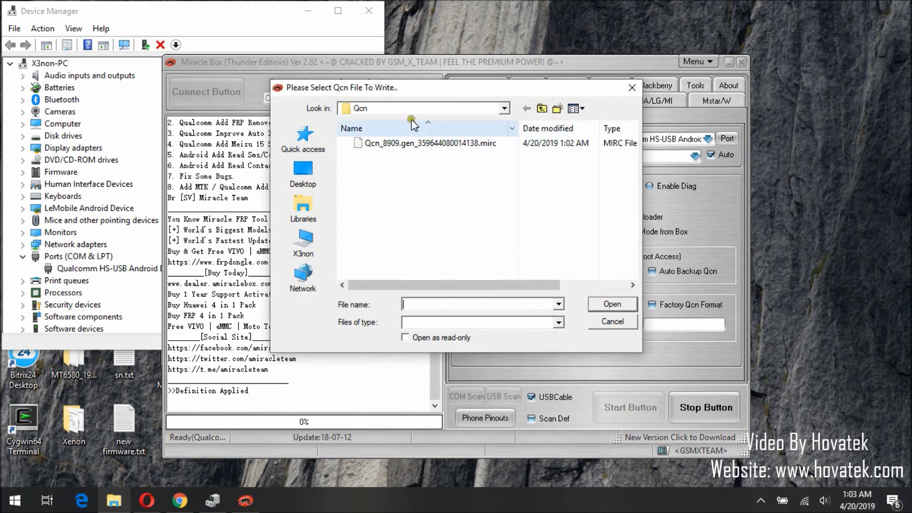
pyautogui.click(368, 144)
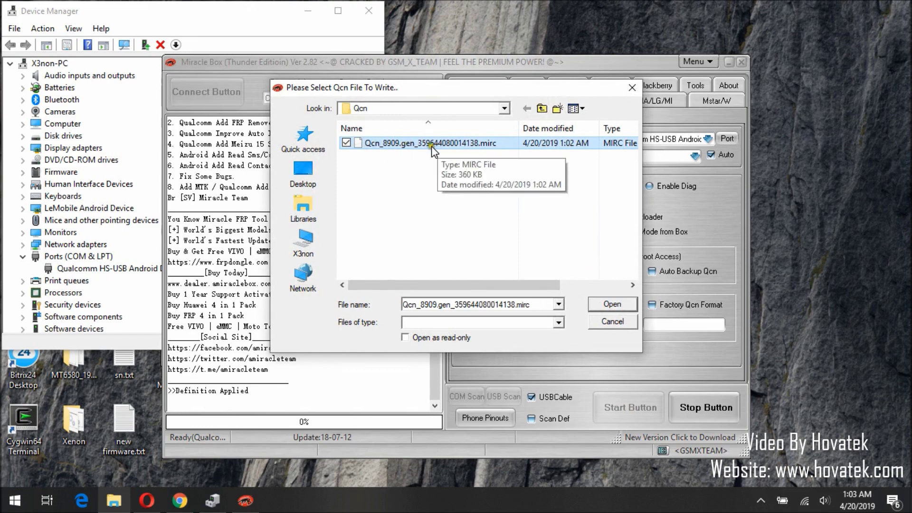
pyautogui.click(610, 305)
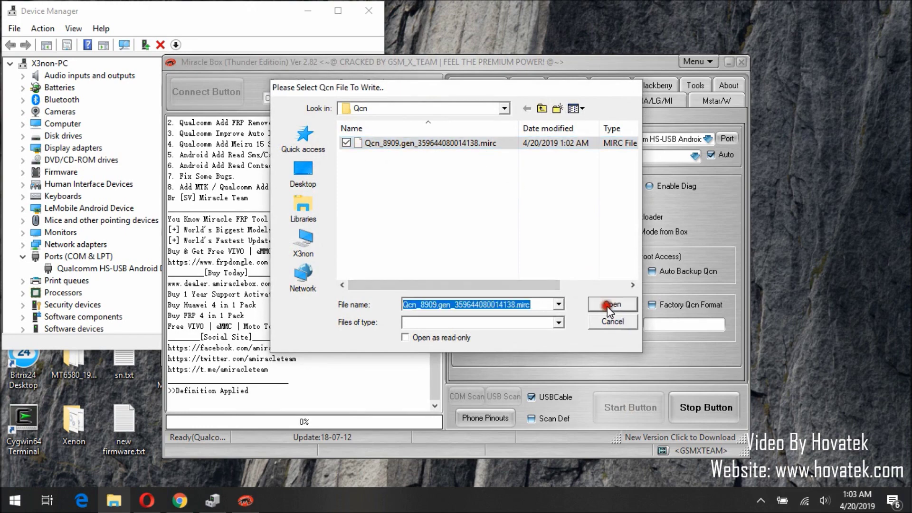